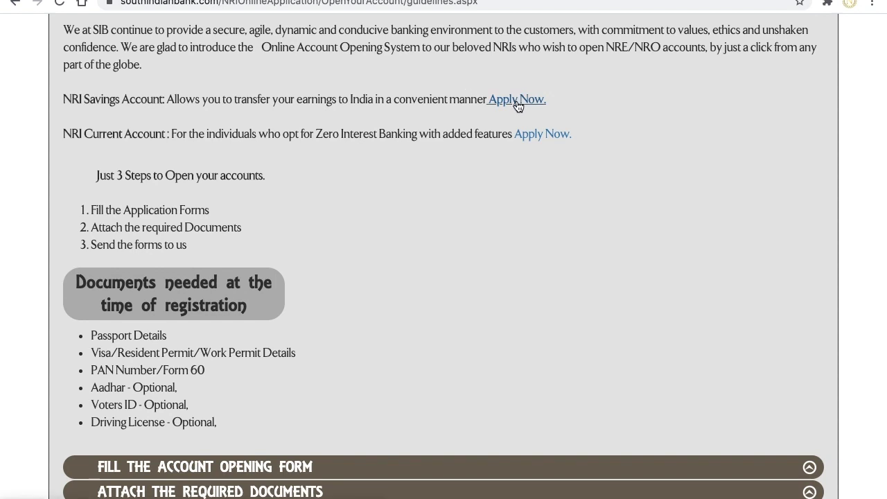
- Return to the South Indian Bank home page and open Online NRI A/C Opening under NRI Banking
scroll(516, 118, up, 4)
scroll(516, 118, up, 5)
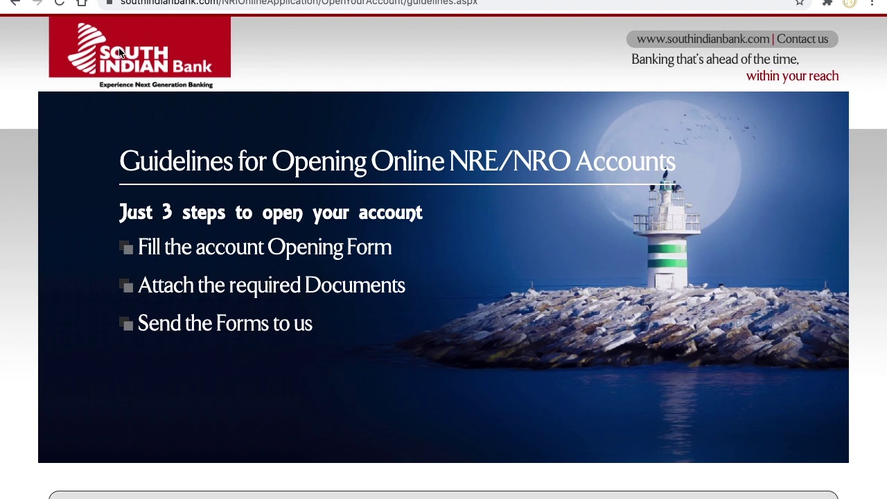
click(697, 43)
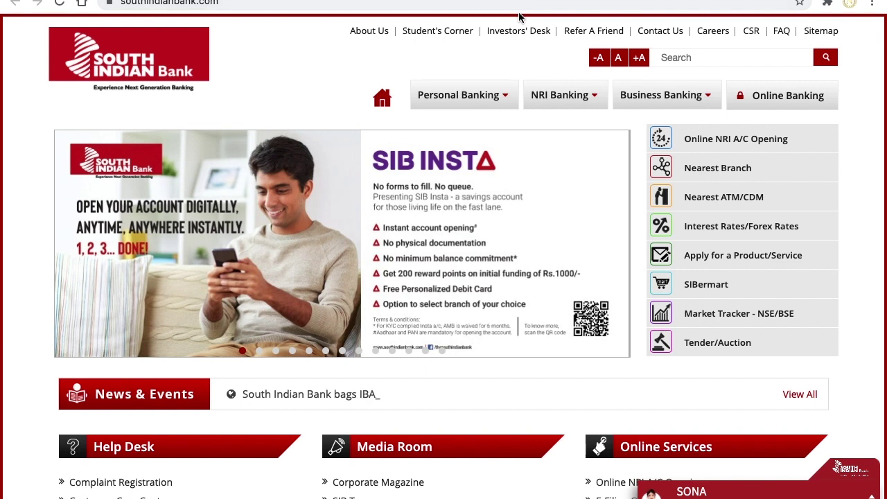
mouse_move(443, 95)
mouse_move(551, 97)
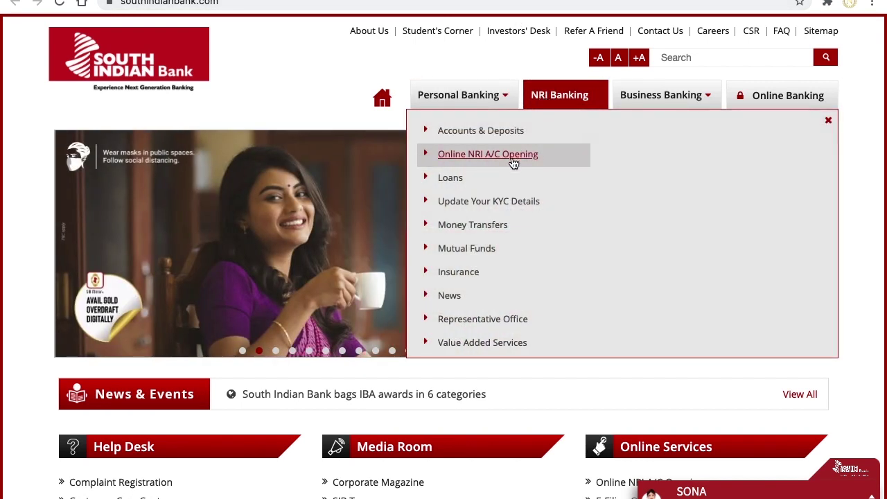
click(512, 160)
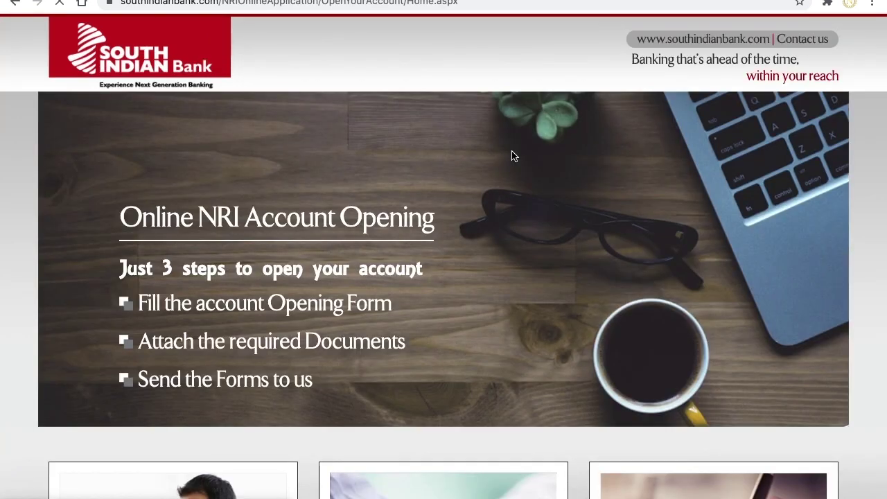
- Start an application for the NRI Savings Account
scroll(514, 158, down, 3)
scroll(514, 156, down, 3)
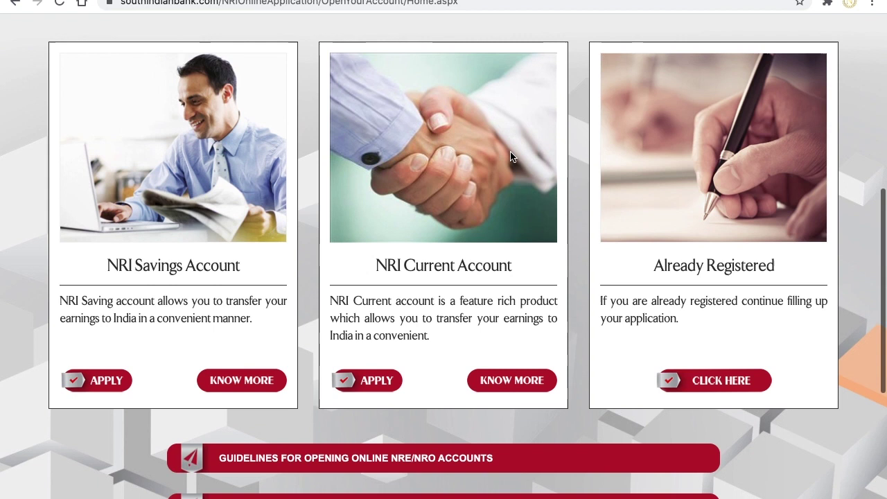
click(102, 387)
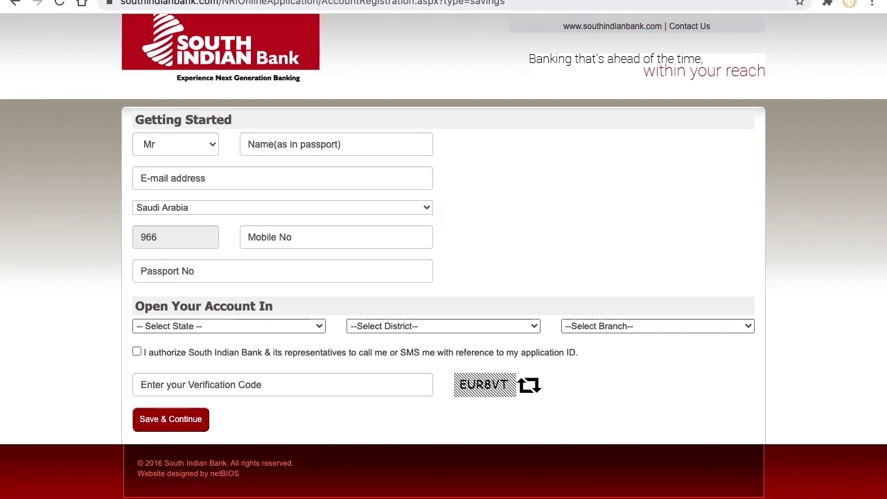
- Keep Mr as the applicant's title and select Saudi Arabia as the country
click(185, 144)
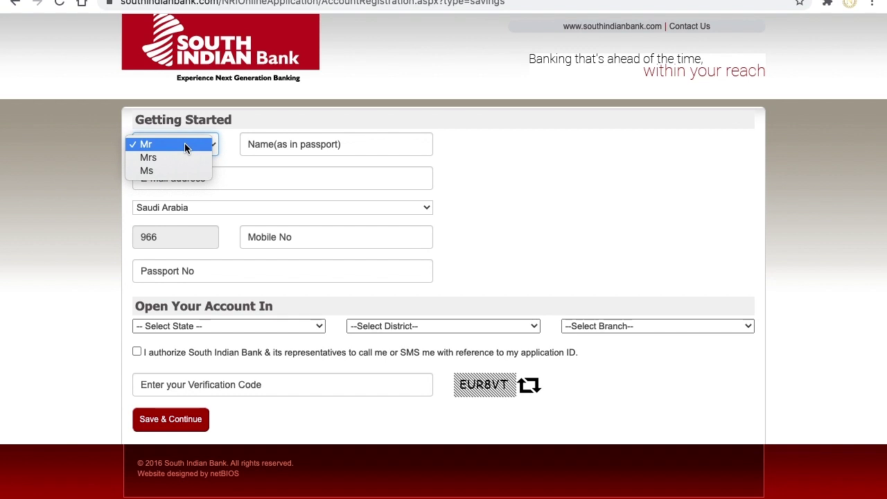
click(508, 180)
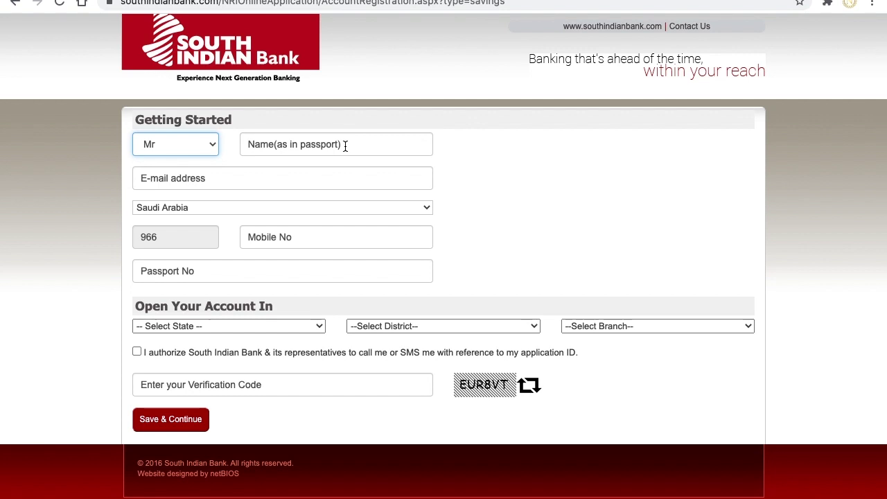
click(344, 208)
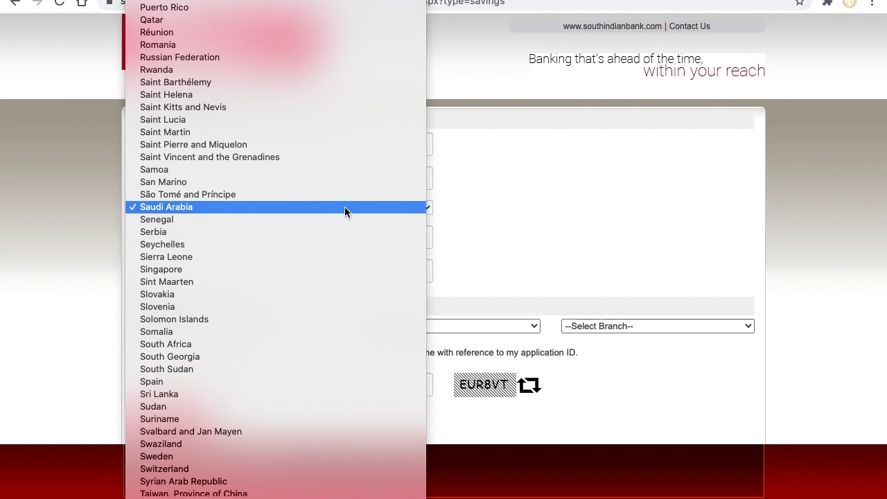
click(344, 207)
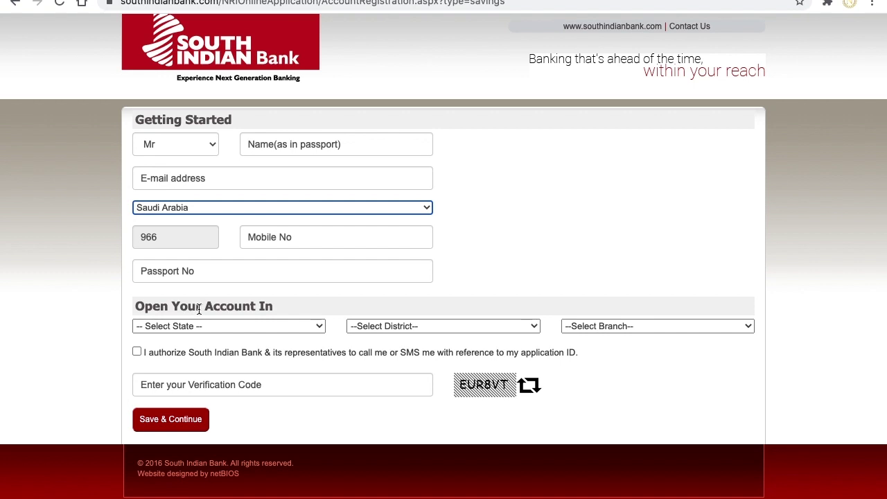
- Set the location for opening the account to state KERALA, district ALAPUZHA and branch MANNAR
click(221, 325)
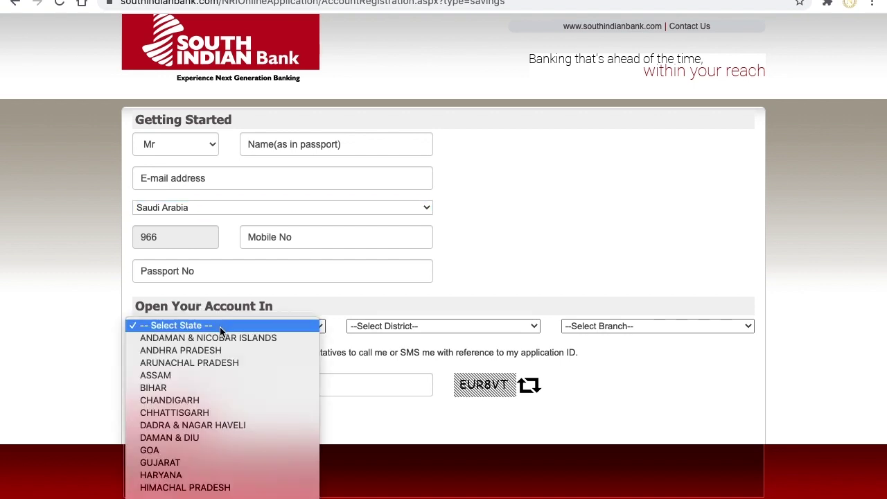
scroll(206, 375, down, 5)
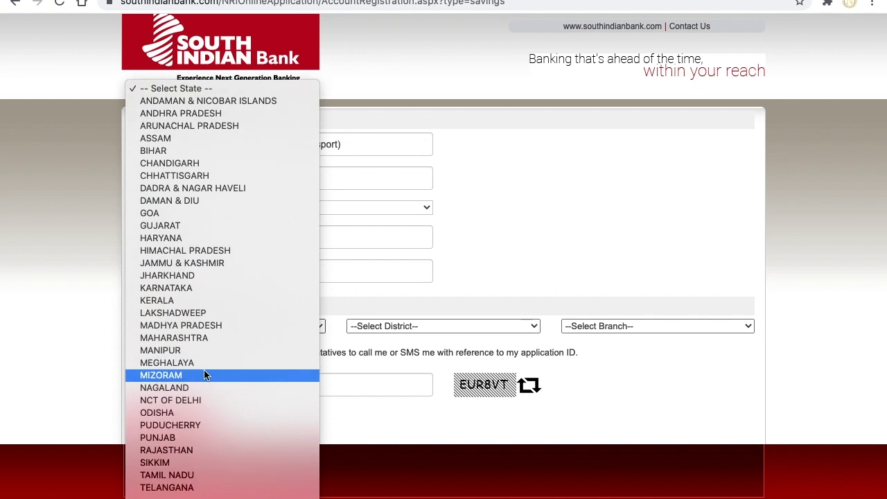
click(178, 302)
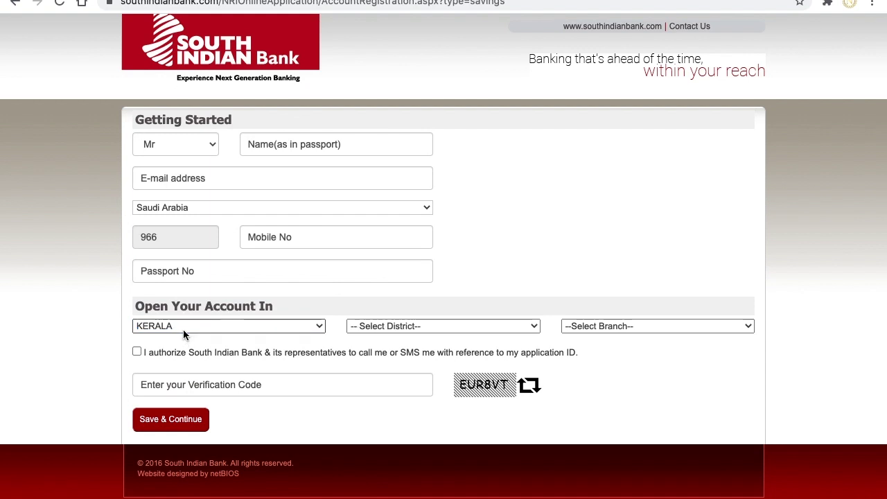
click(378, 328)
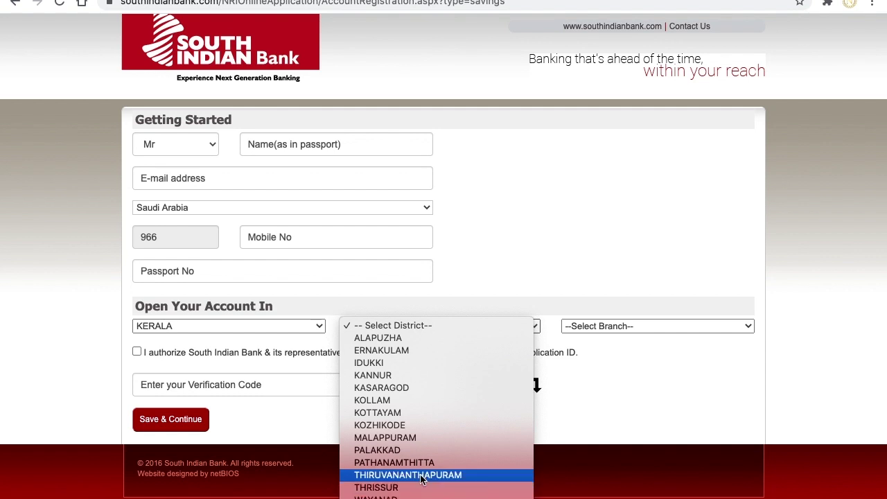
click(416, 336)
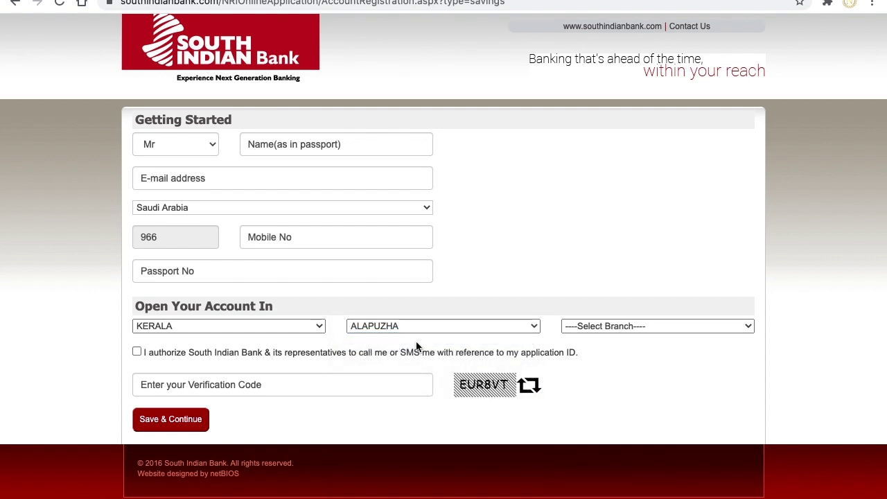
click(635, 325)
scroll(637, 382, down, 3)
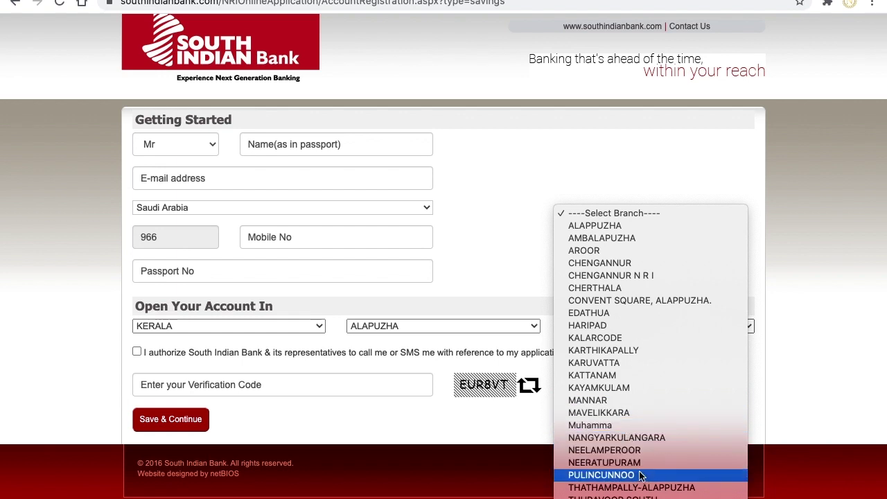
click(621, 400)
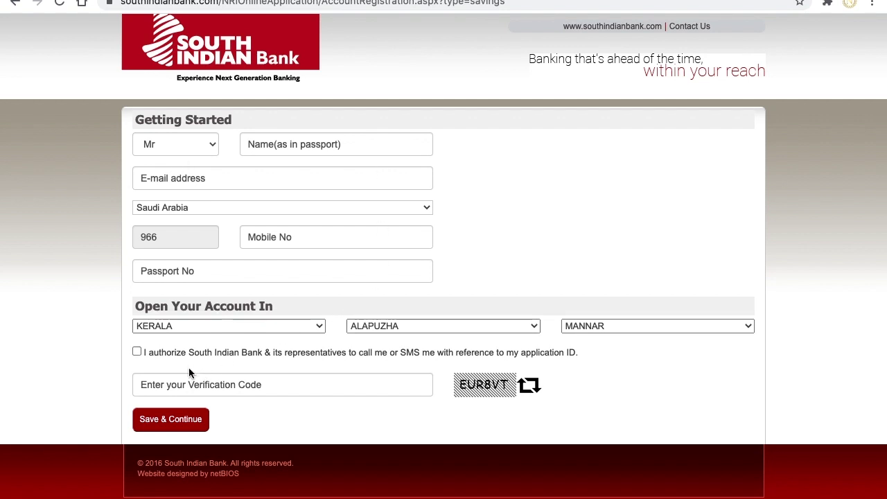
- Authorize the bank to call or SMS about the application, and submit the registration form
click(136, 352)
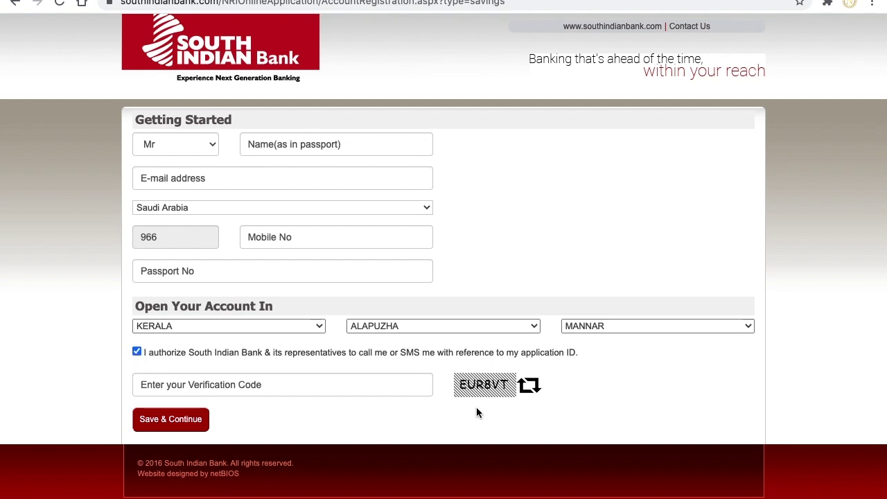
click(178, 425)
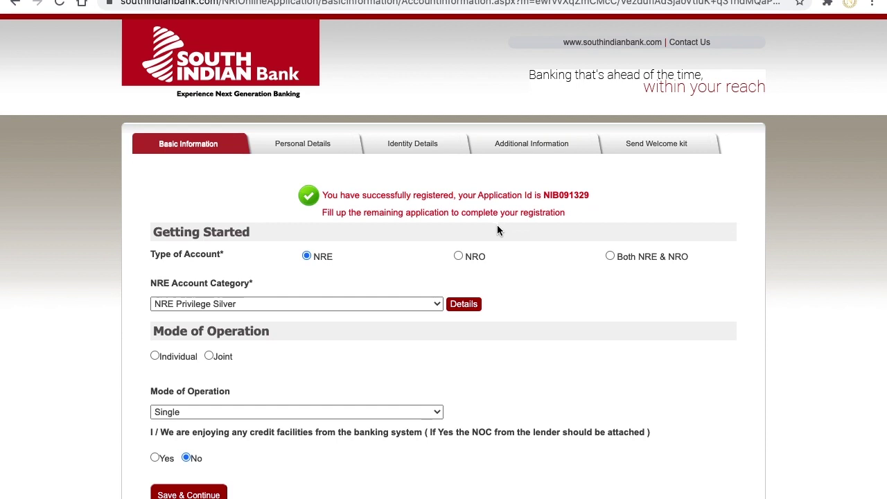
- Switch the type of account to NRO and back to NRE
scroll(499, 231, down, 1)
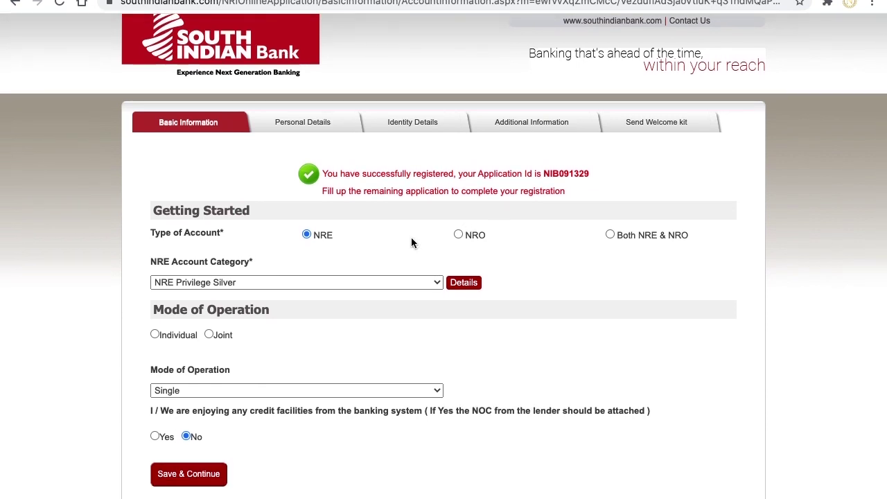
scroll(403, 237, up, 5)
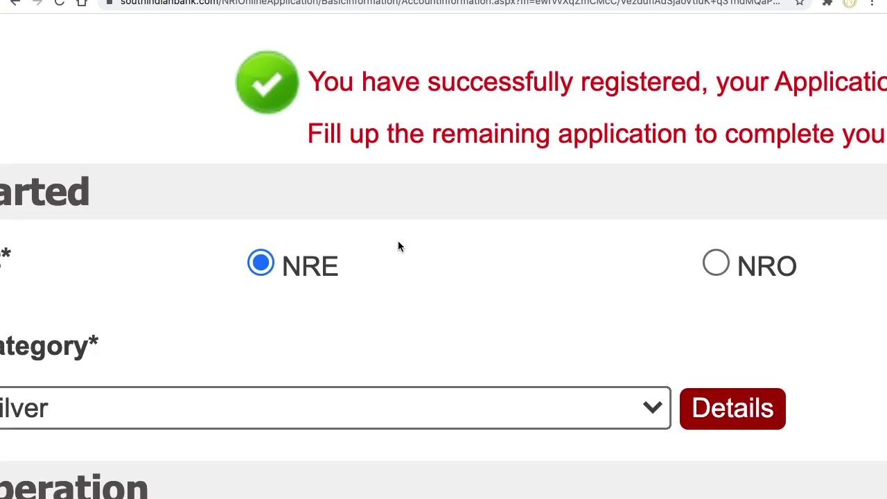
scroll(397, 243, down, 5)
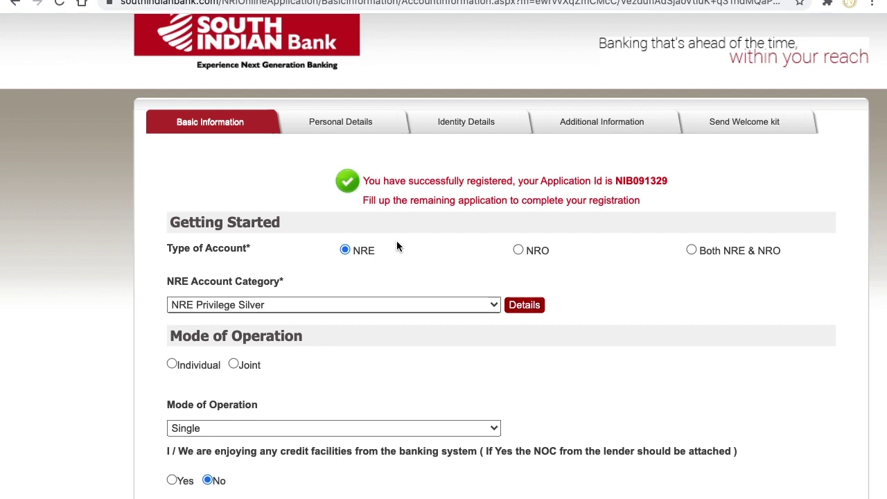
key(Right)
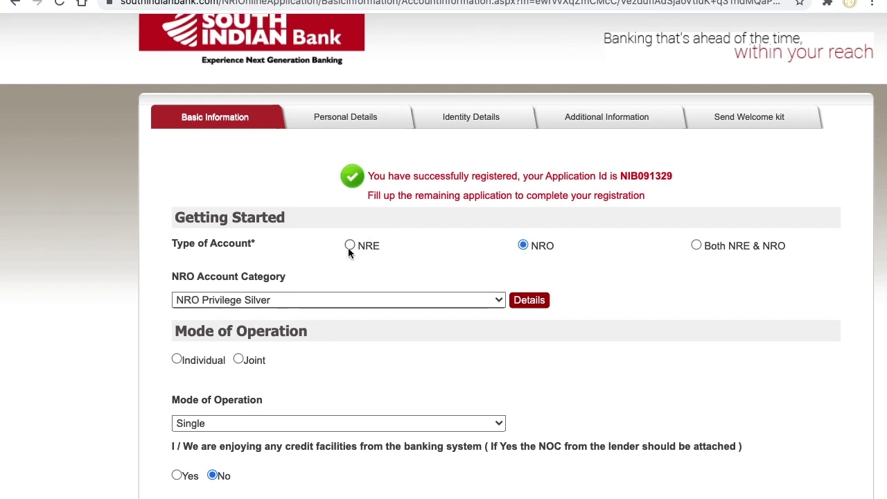
click(348, 245)
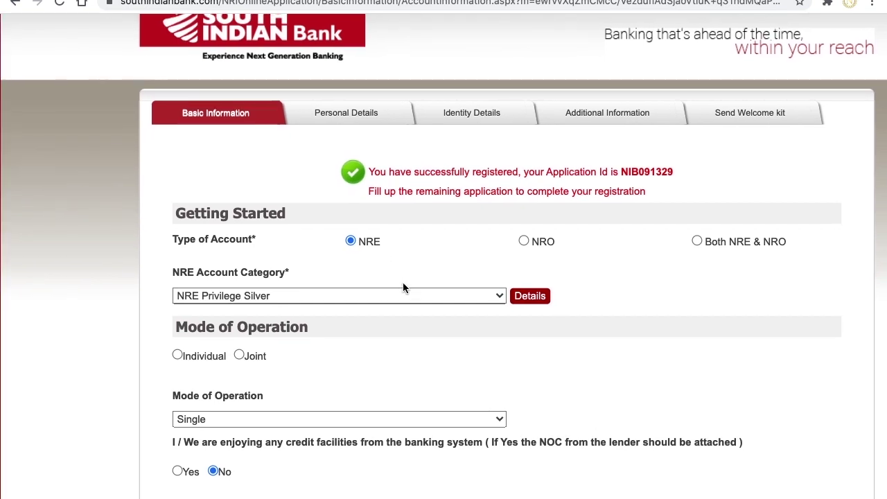
- Review the available NRE account categories, leaving NRE Privilege Silver selected
click(403, 296)
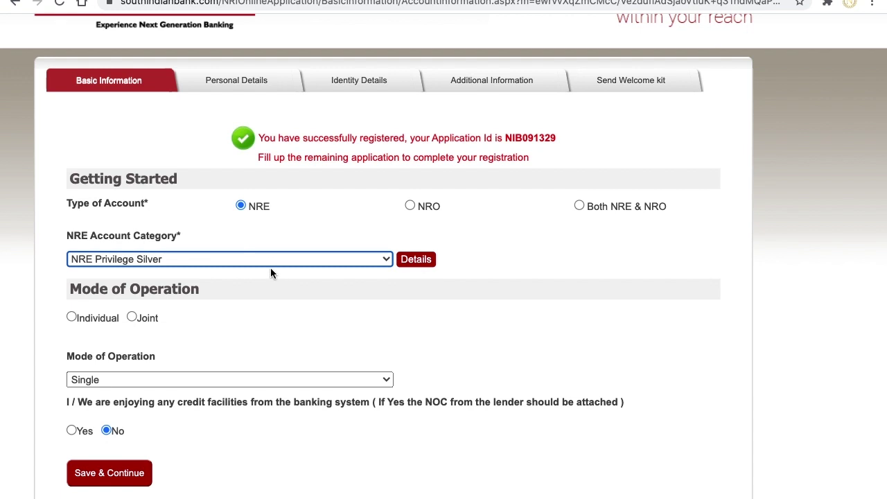
click(271, 259)
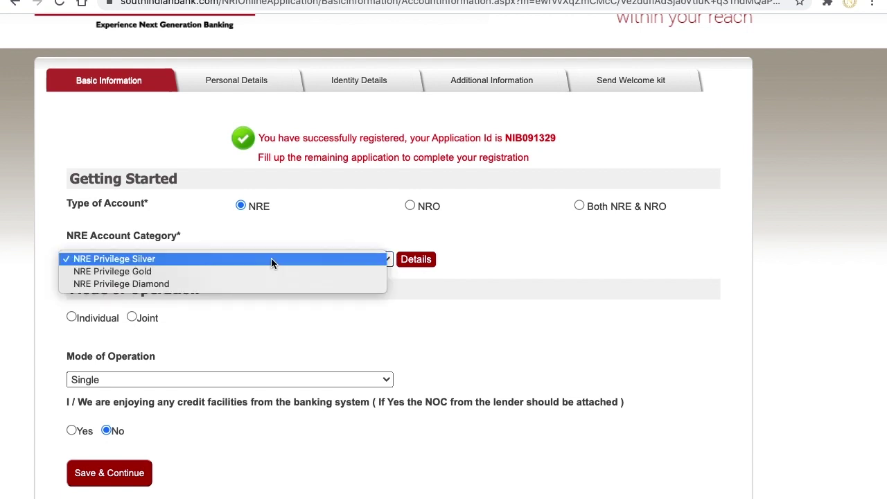
click(427, 286)
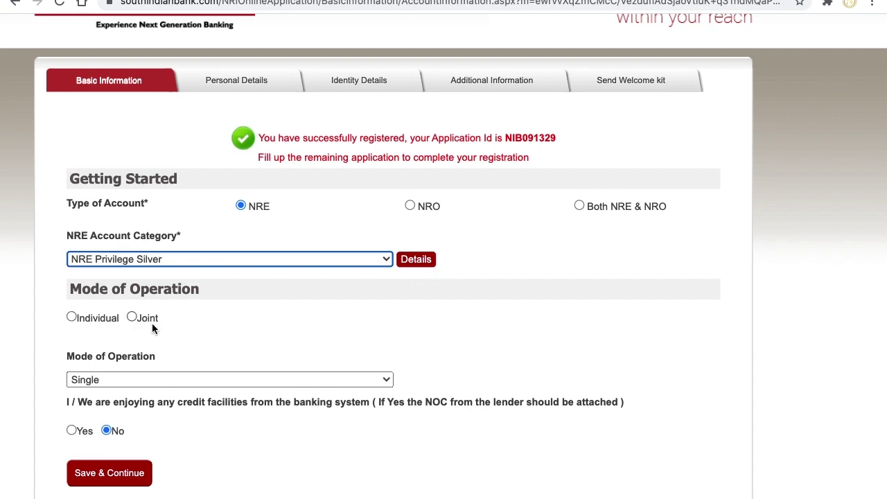
- Set the account holding to Individual and check its available modes of operation
click(96, 318)
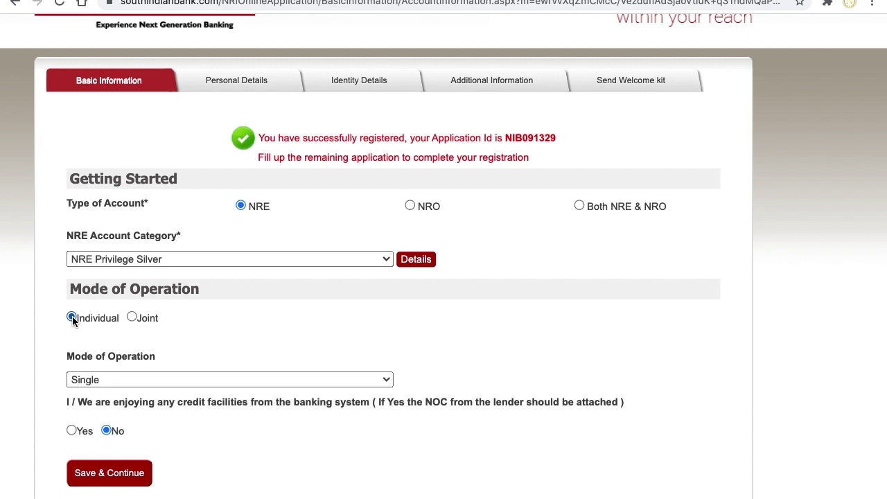
click(87, 379)
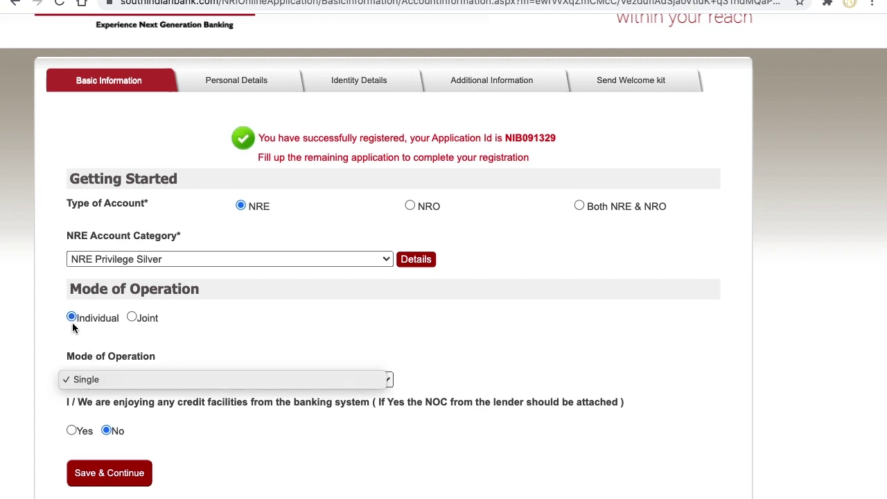
- Switch the holding to Joint to review its mode of operation options, and return it to Individual
click(132, 317)
click(132, 318)
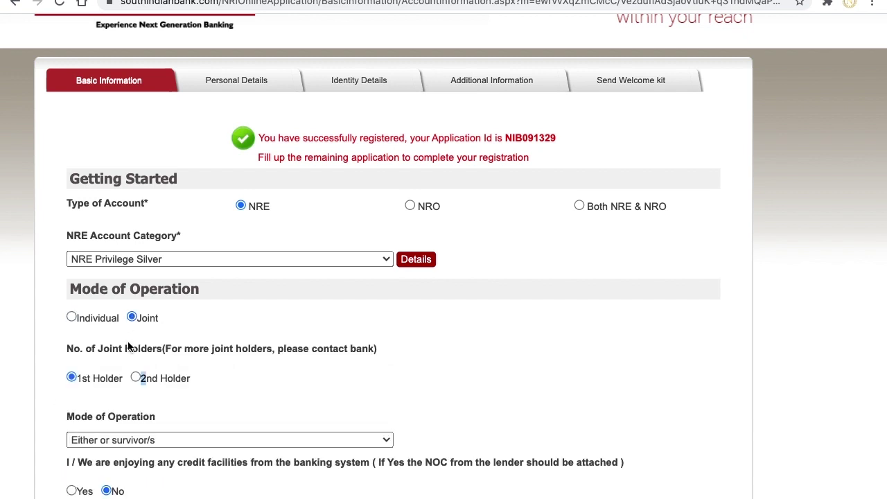
click(117, 440)
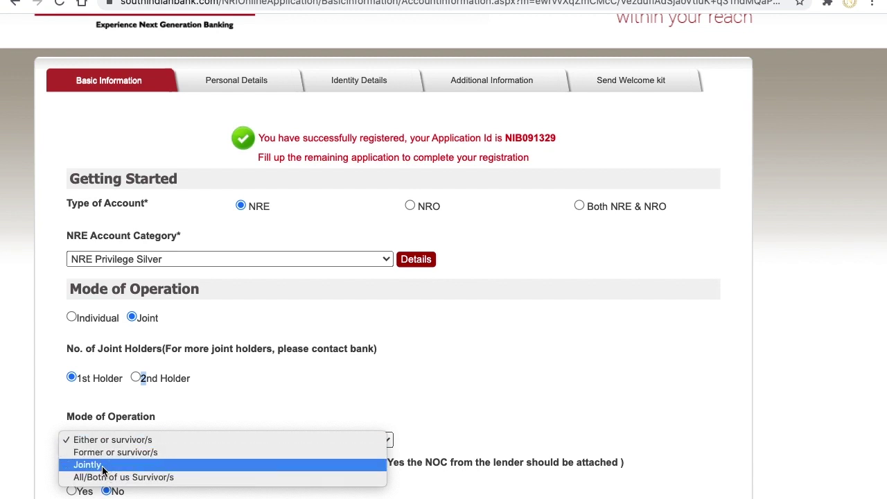
click(47, 410)
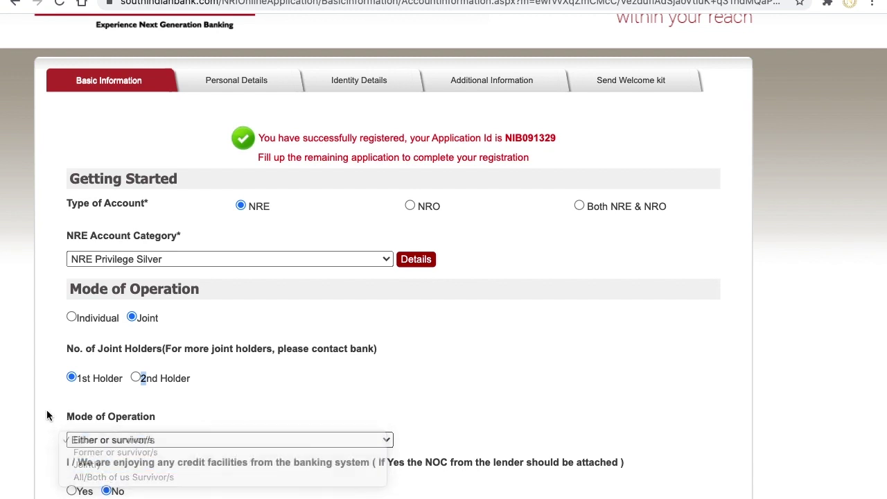
click(72, 318)
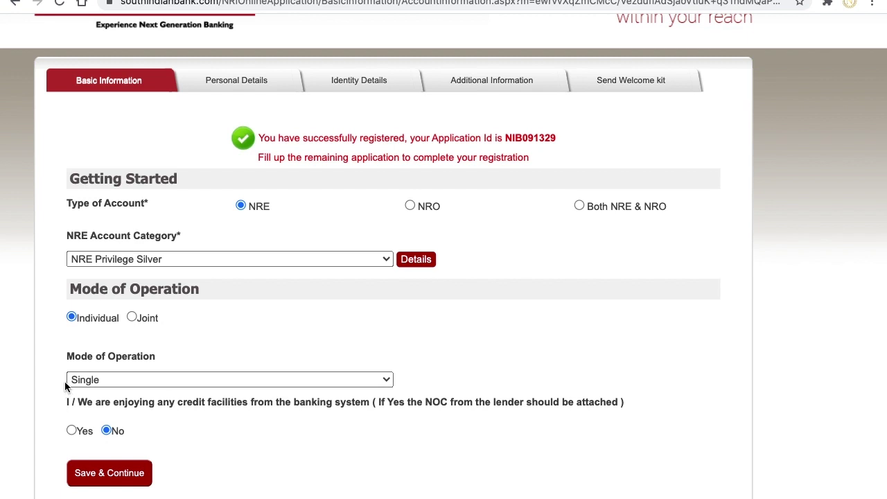
scroll(298, 409, down, 1)
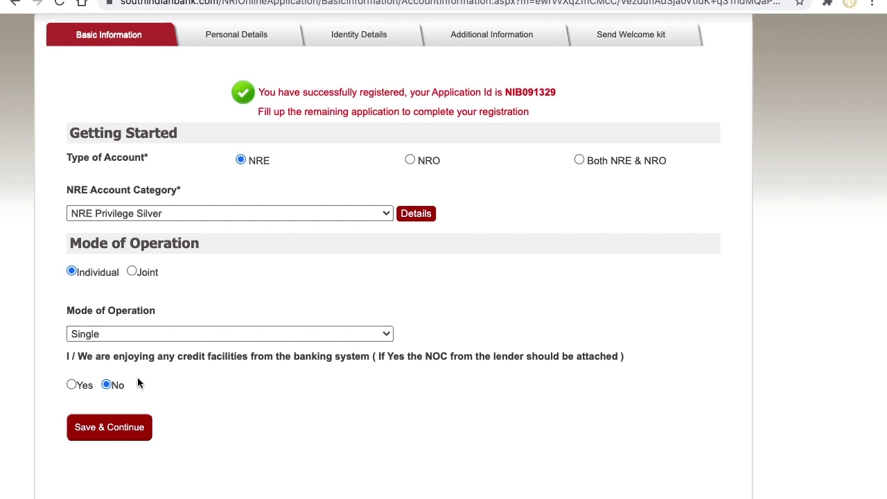
scroll(135, 376, down, 1)
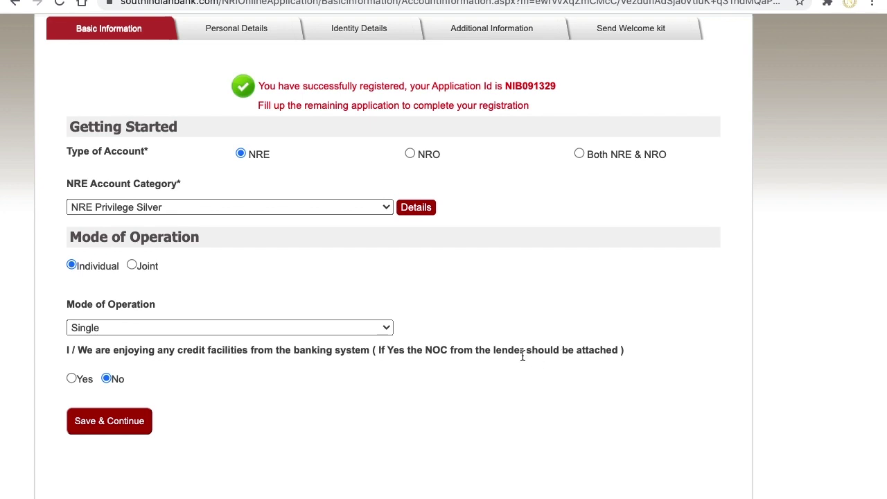
- Answer No to enjoying credit facilities from the banking system and save the Basic Information section
click(105, 379)
click(107, 380)
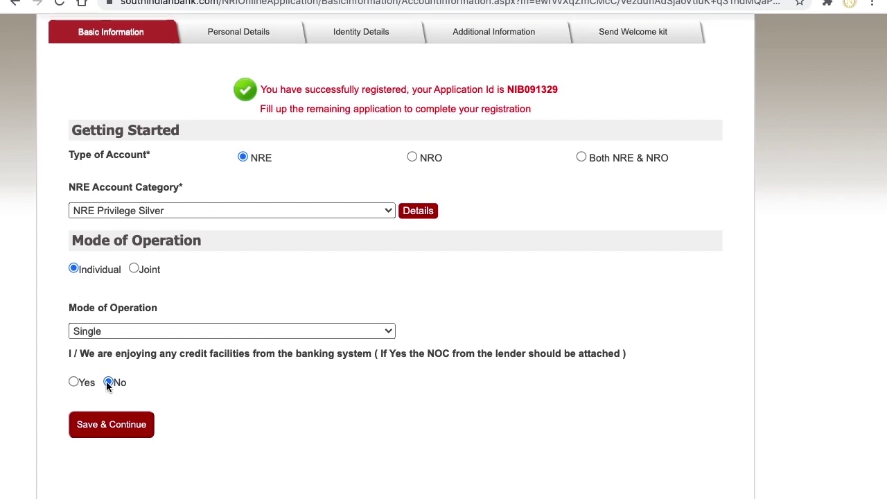
click(119, 422)
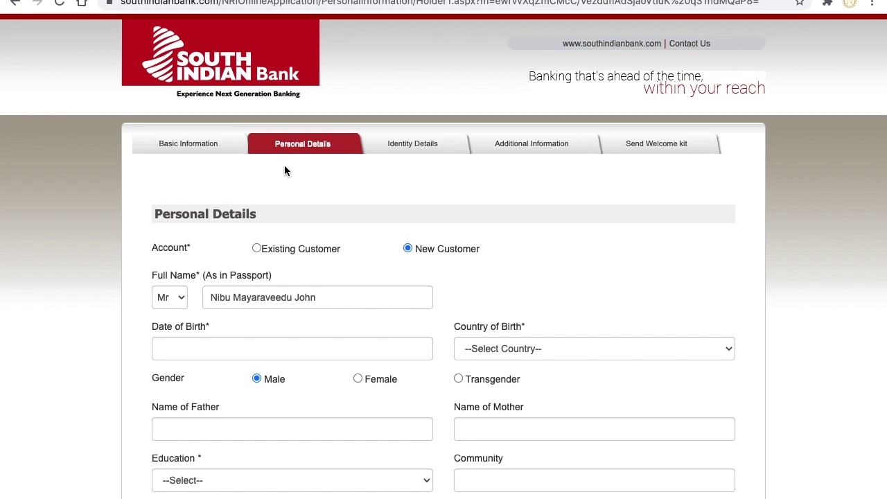
- Review the Personal Details and Communication Details fields of the application, and save the section to continue
scroll(284, 171, down, 1)
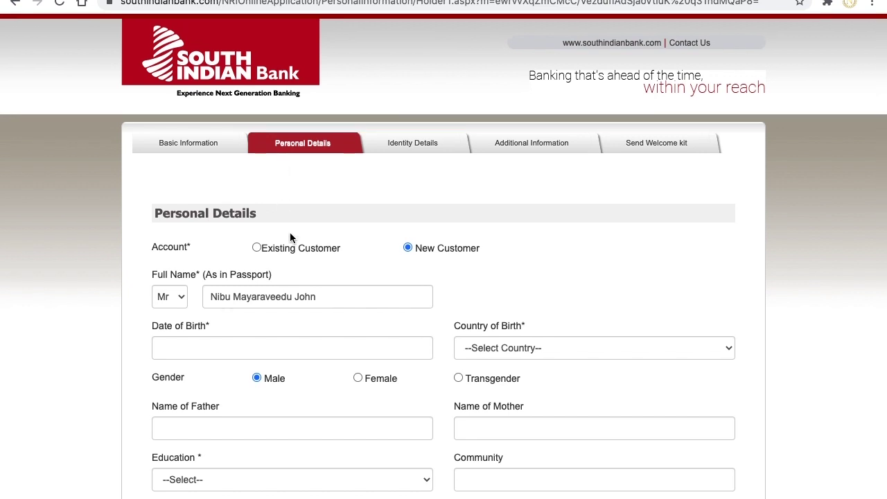
scroll(290, 235, down, 3)
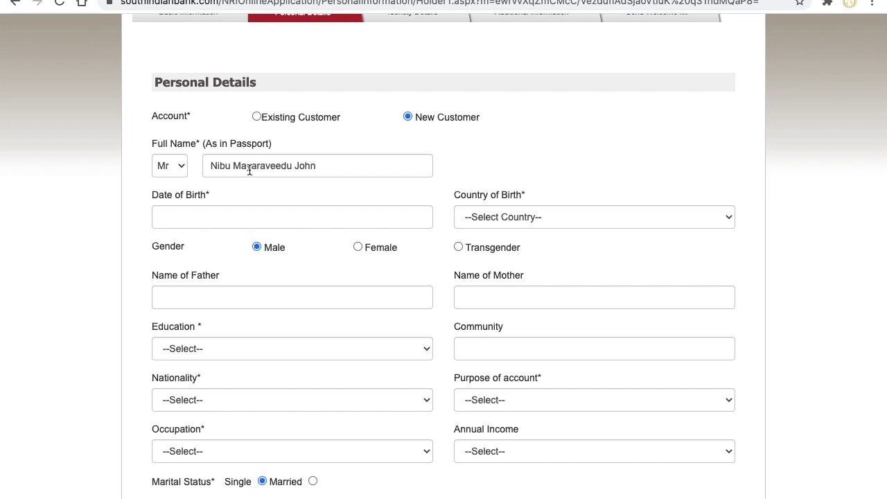
scroll(249, 172, down, 1)
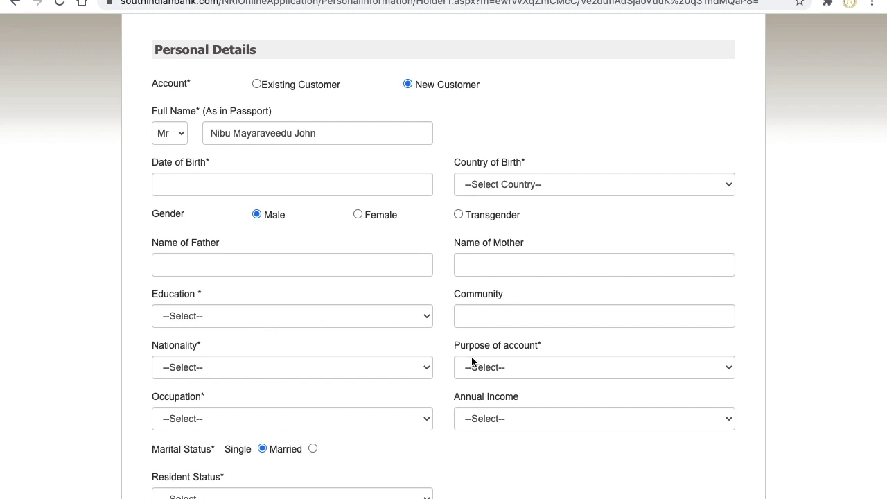
scroll(195, 414, down, 2)
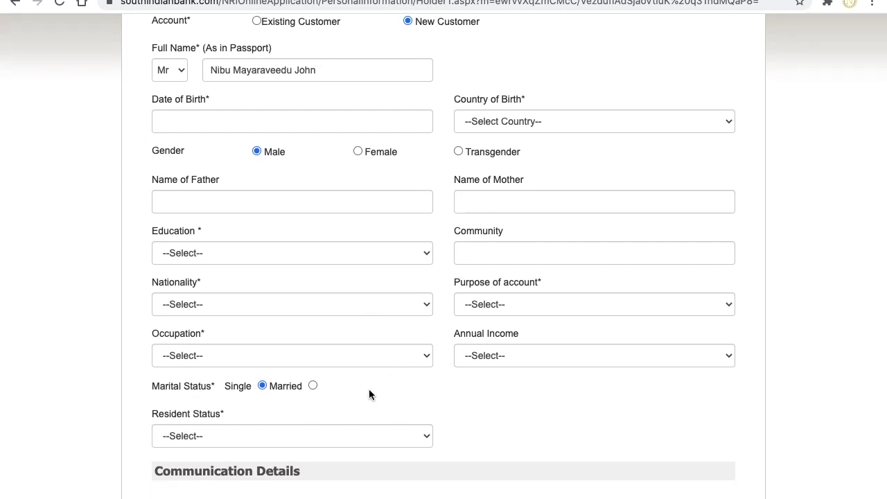
scroll(368, 394, down, 2)
scroll(307, 419, down, 1)
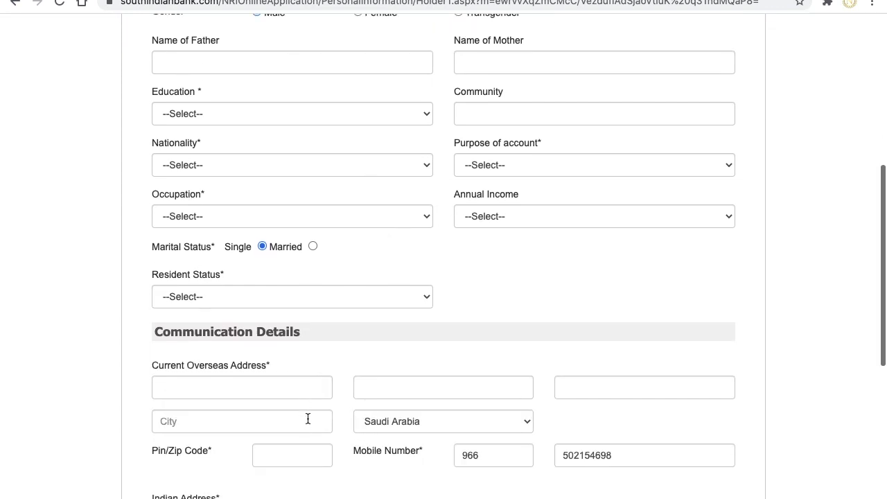
scroll(305, 406, down, 1)
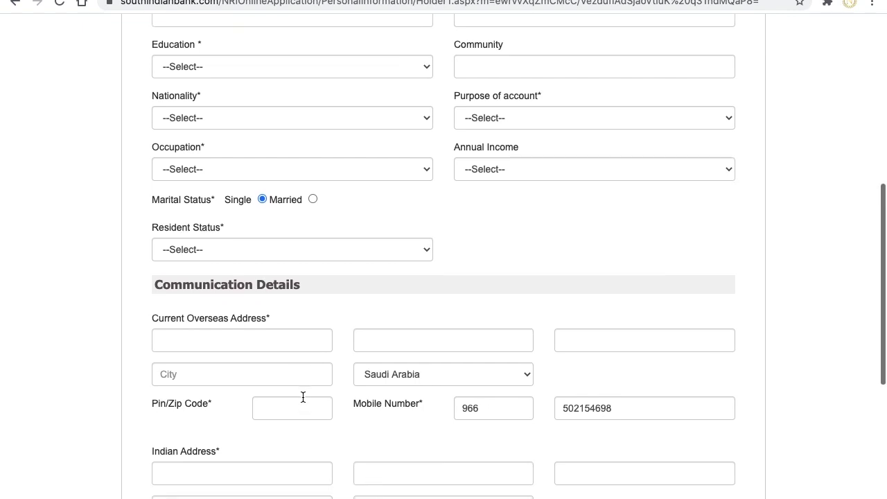
scroll(299, 351, down, 3)
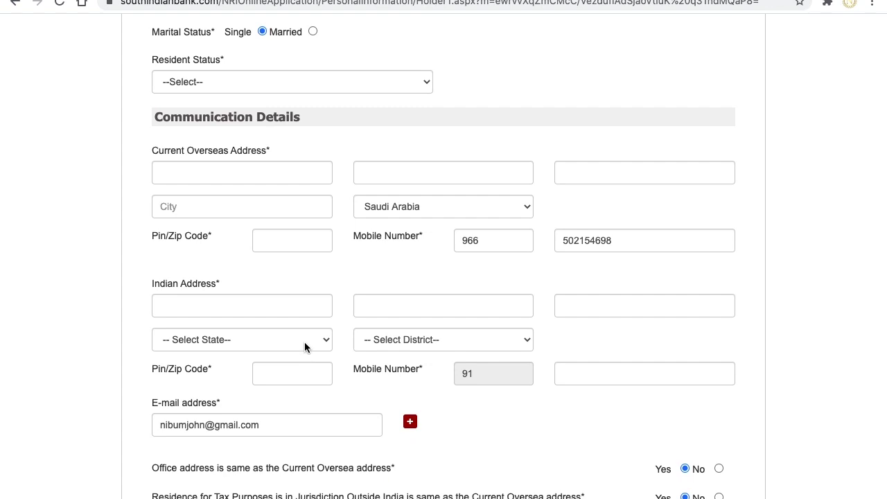
scroll(303, 350, down, 3)
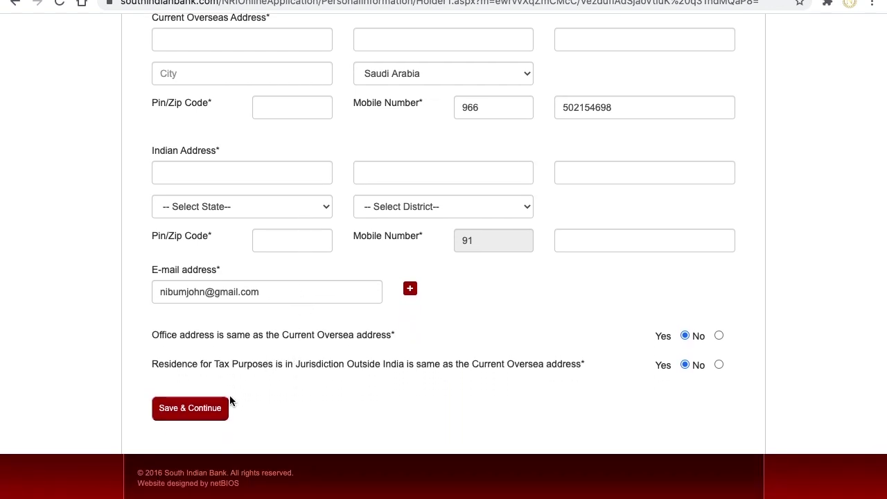
click(200, 416)
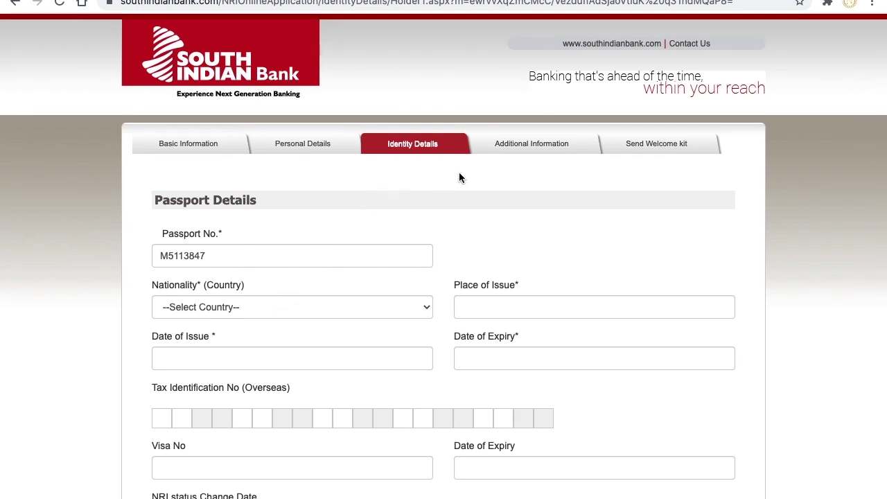
- Review the passport, tax and visa fields in Identity Details and answer Yes to having a PAN number
scroll(459, 178, down, 3)
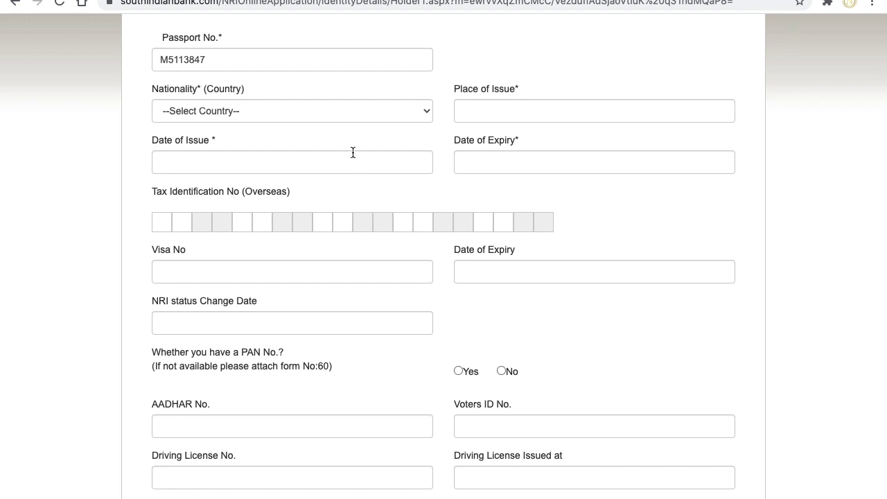
scroll(388, 142, down, 1)
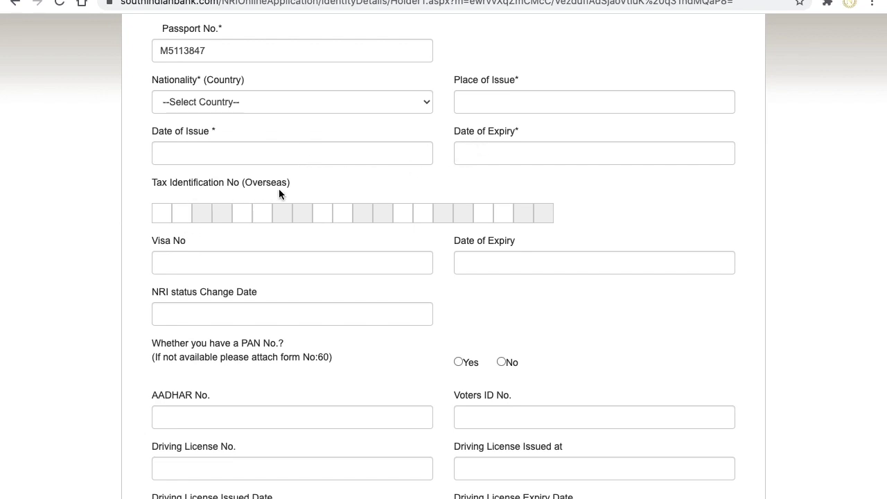
scroll(279, 193, down, 1)
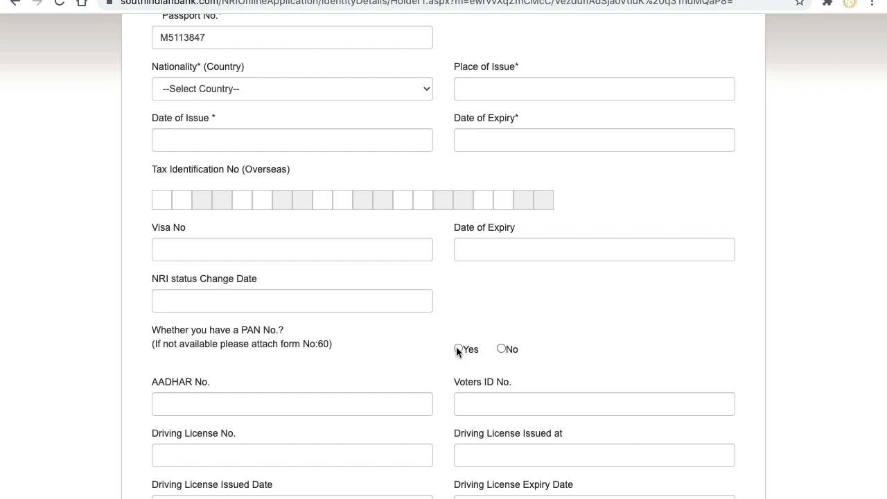
click(457, 348)
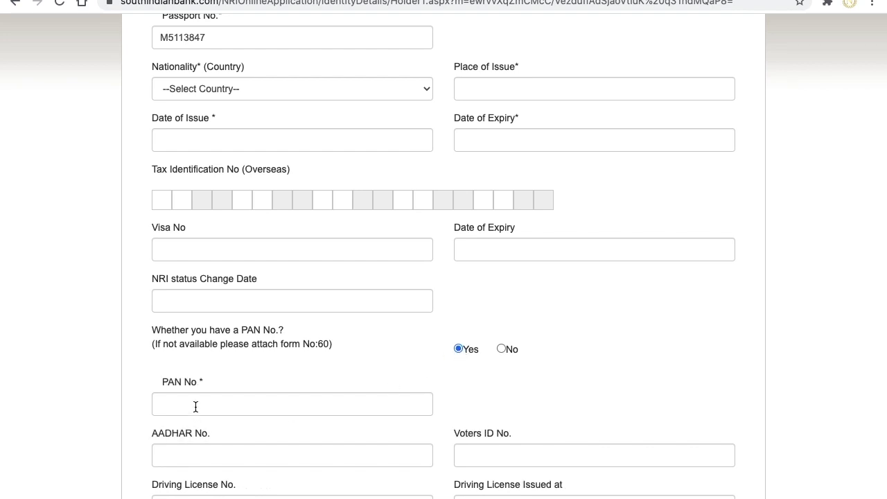
- Examine the remaining Identity Details fields for PAN, AADHAR, voter ID and driving license
scroll(195, 406, down, 2)
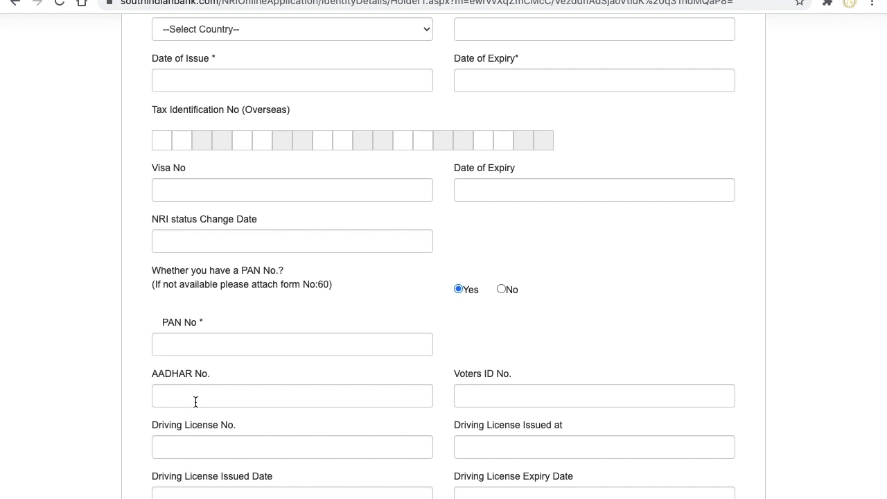
scroll(195, 401, down, 1)
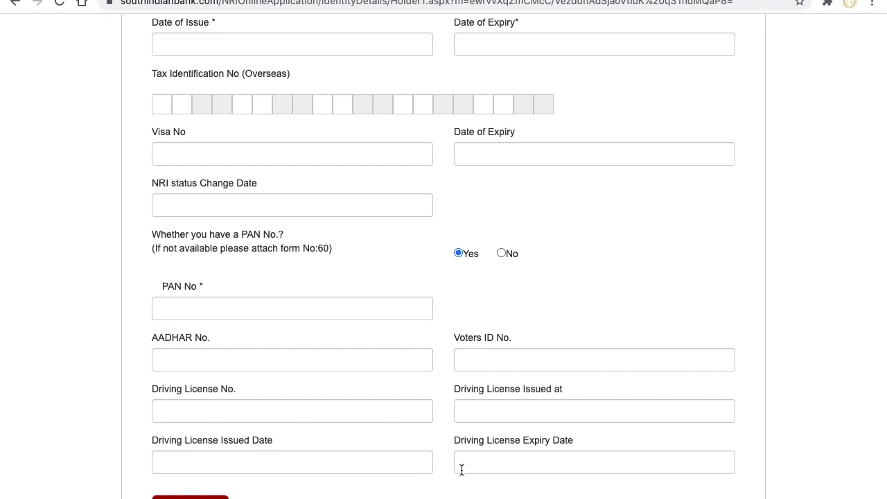
scroll(469, 464, down, 2)
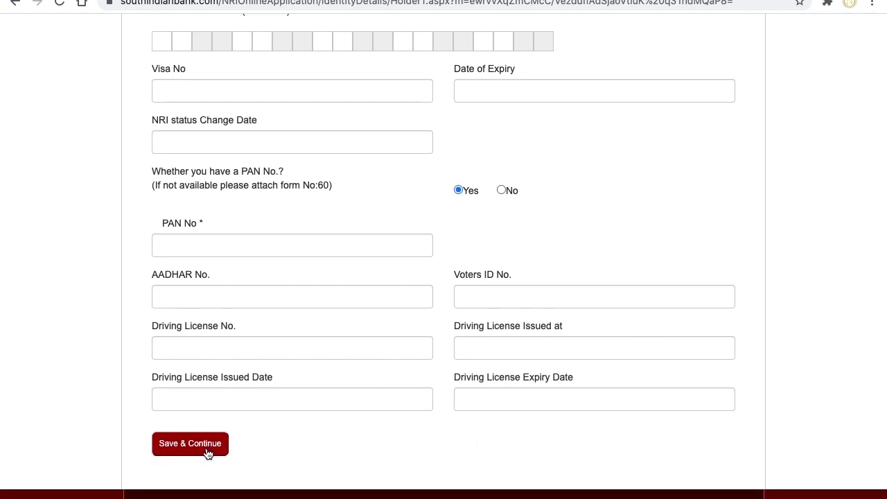
scroll(334, 437, up, 5)
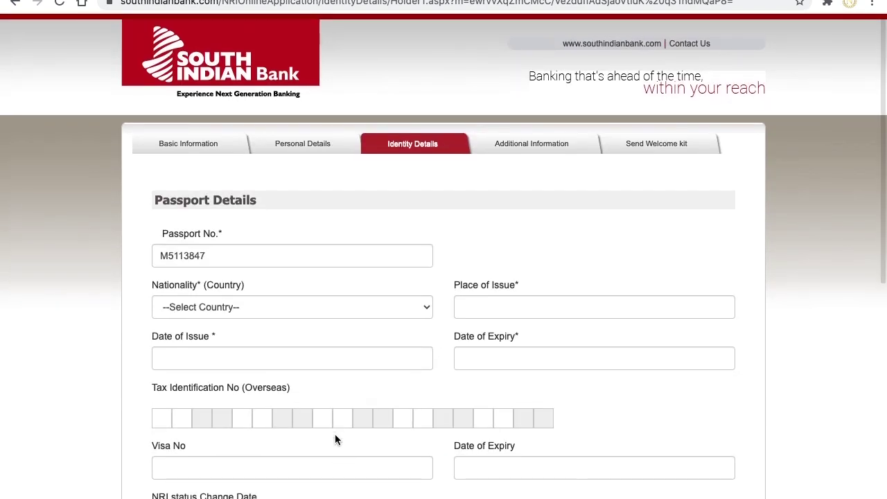
scroll(334, 434, down, 2)
scroll(334, 434, up, 2)
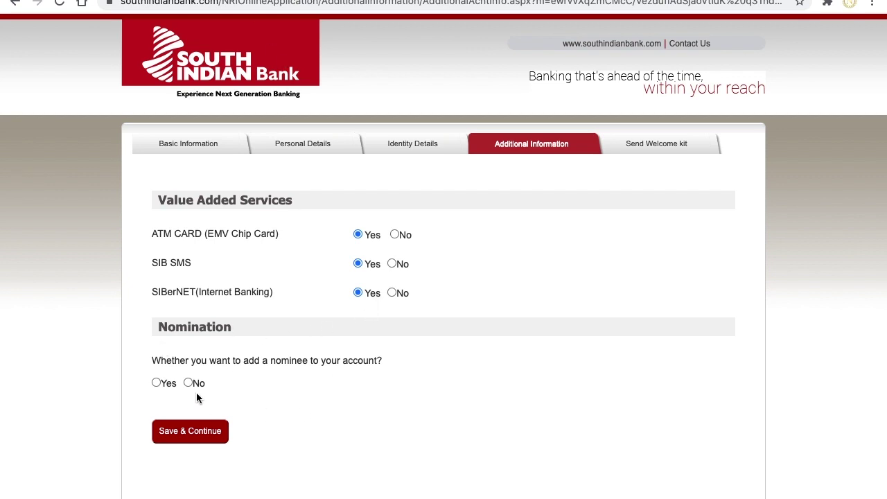
- Choose Yes for adding a nominee to the account and check the nominee detail fields
click(156, 384)
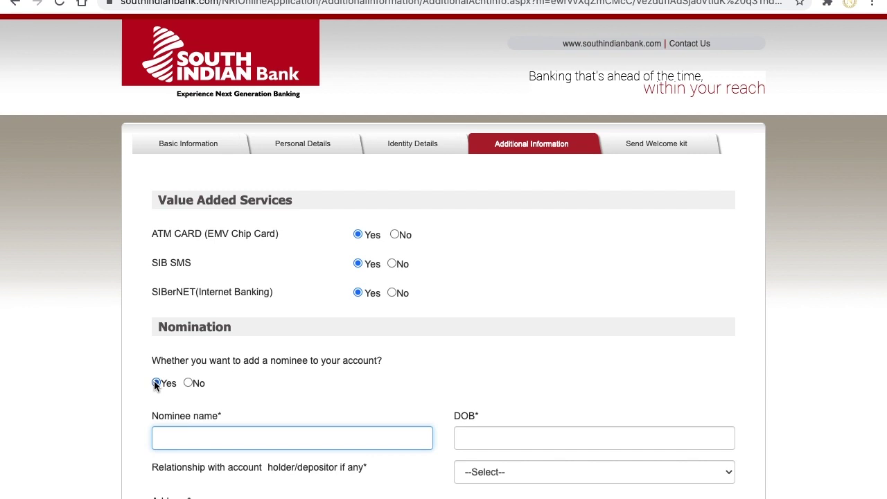
scroll(157, 384, down, 3)
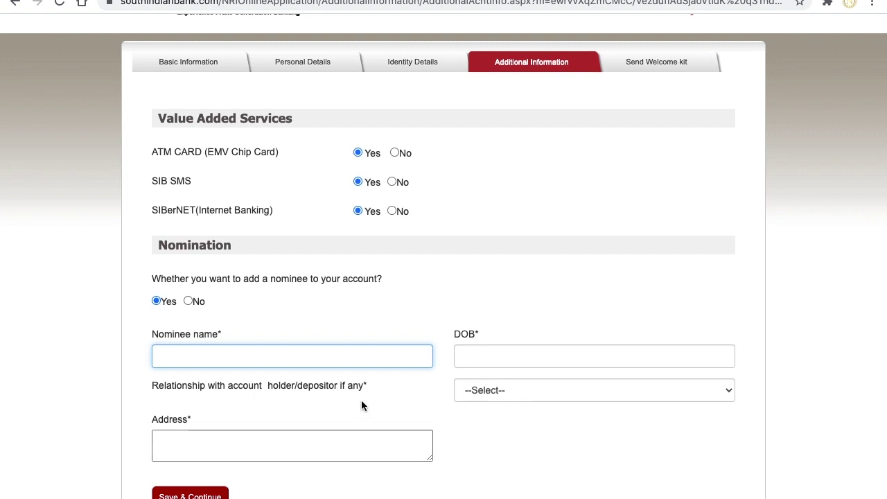
scroll(505, 183, down, 1)
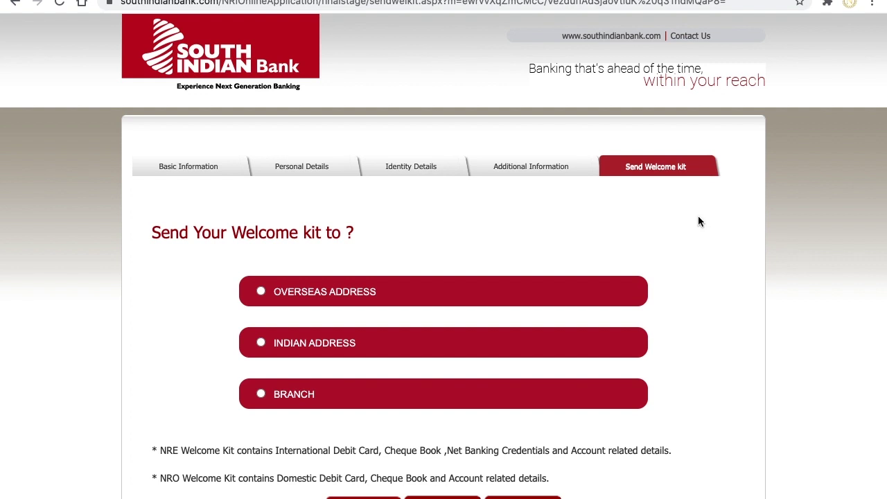
- Choose the Indian address as the delivery destination for the welcome kit
scroll(603, 233, down, 1)
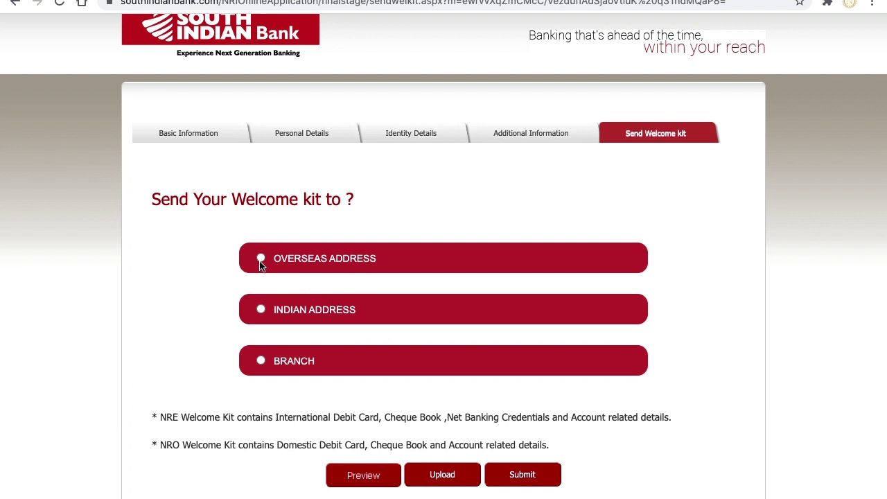
click(260, 309)
scroll(294, 289, down, 2)
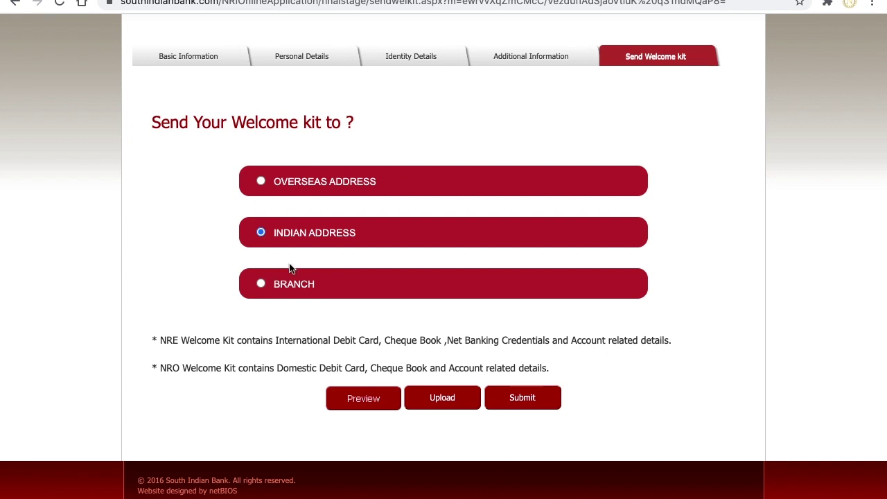
- Open the document upload window, review the documents required for the application, and close it
click(438, 401)
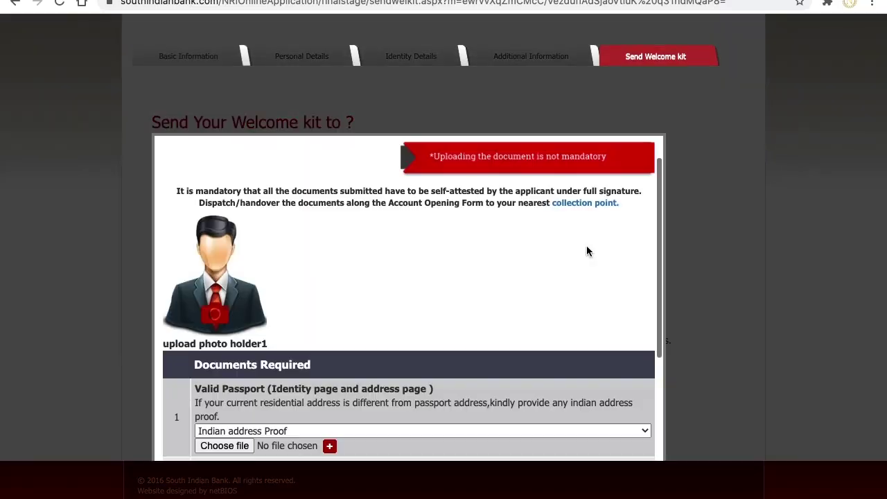
scroll(586, 249, down, 1)
scroll(585, 250, down, 1)
scroll(585, 250, up, 3)
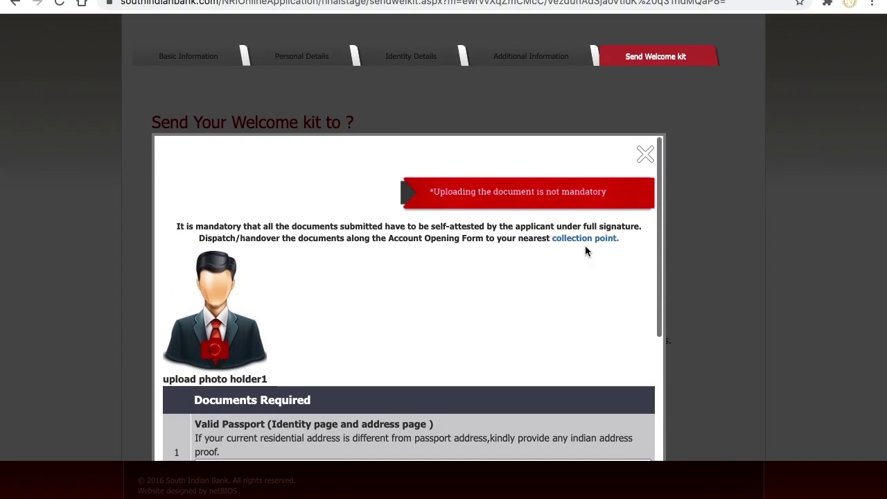
scroll(585, 250, down, 1)
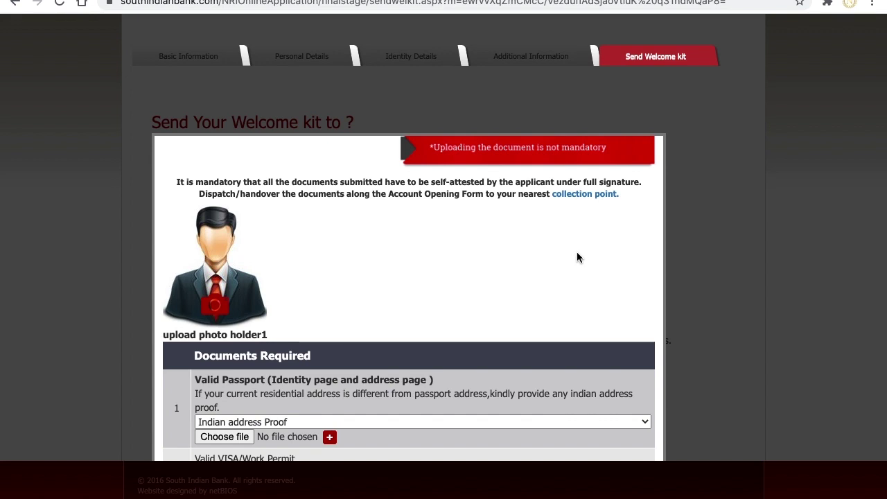
scroll(574, 257, down, 1)
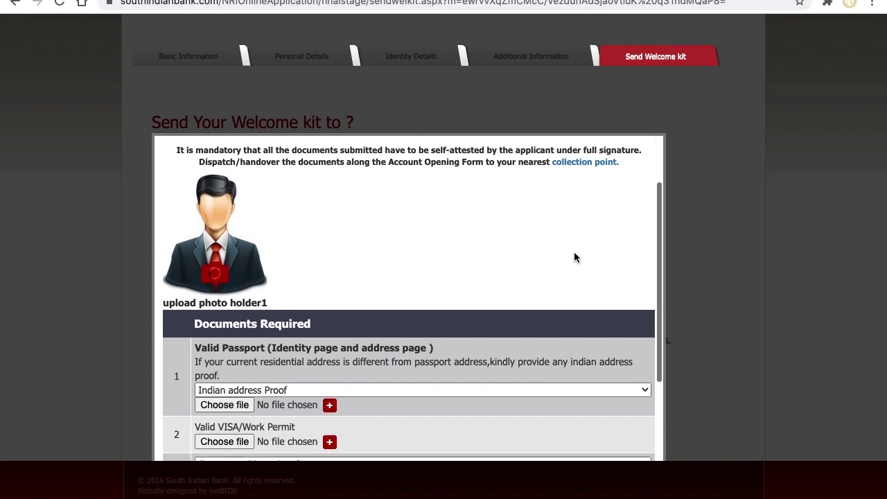
click(729, 253)
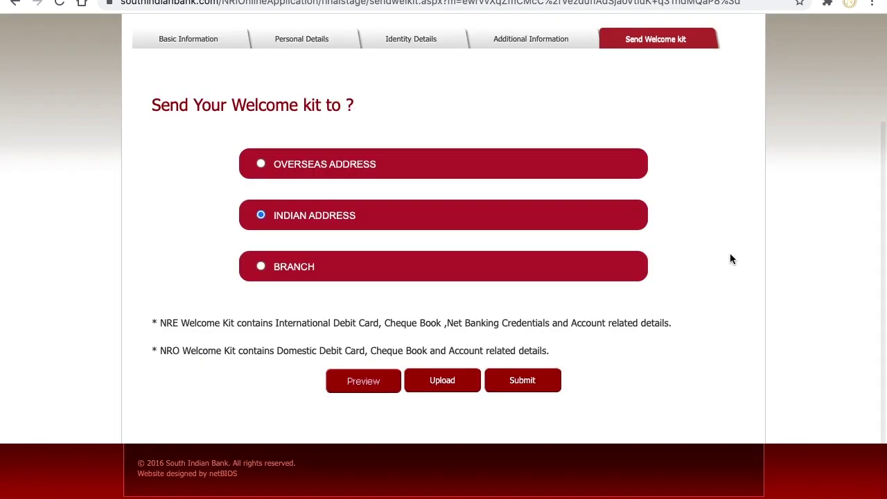
- Submit the application, and review the follow-up steps and the document mailing address for Other Countries
click(516, 388)
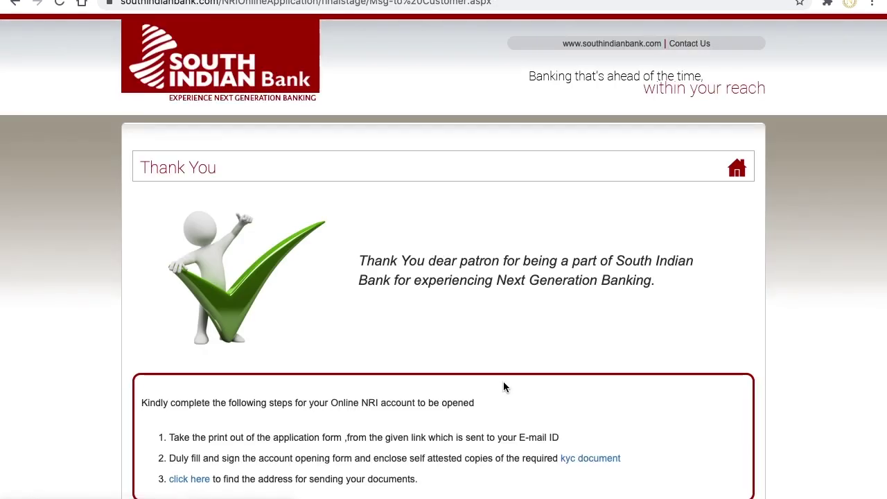
scroll(304, 334, down, 1)
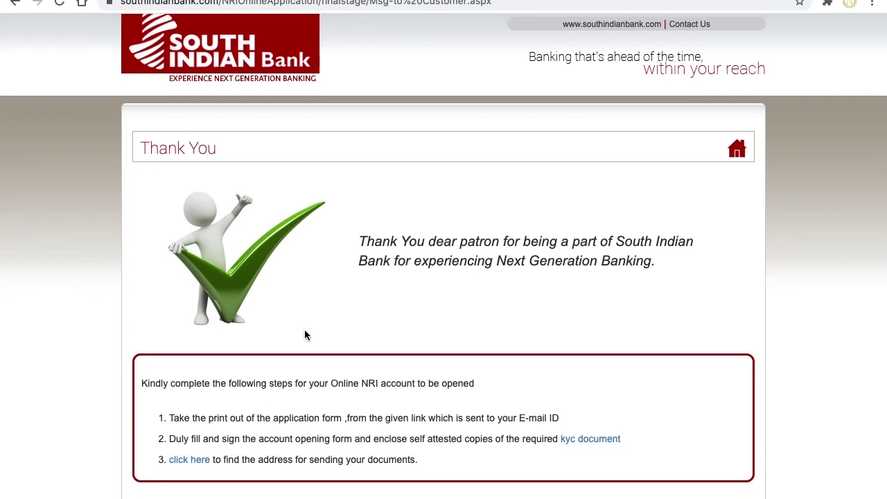
scroll(413, 474, down, 1)
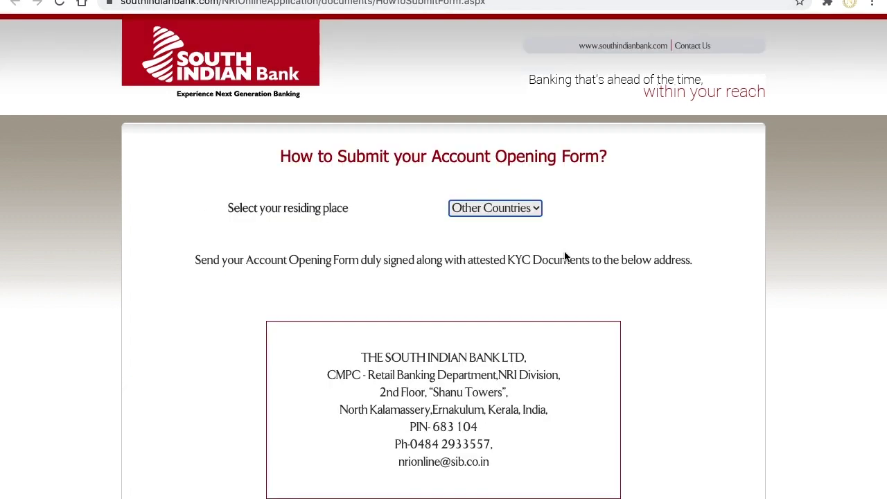
scroll(531, 271, down, 2)
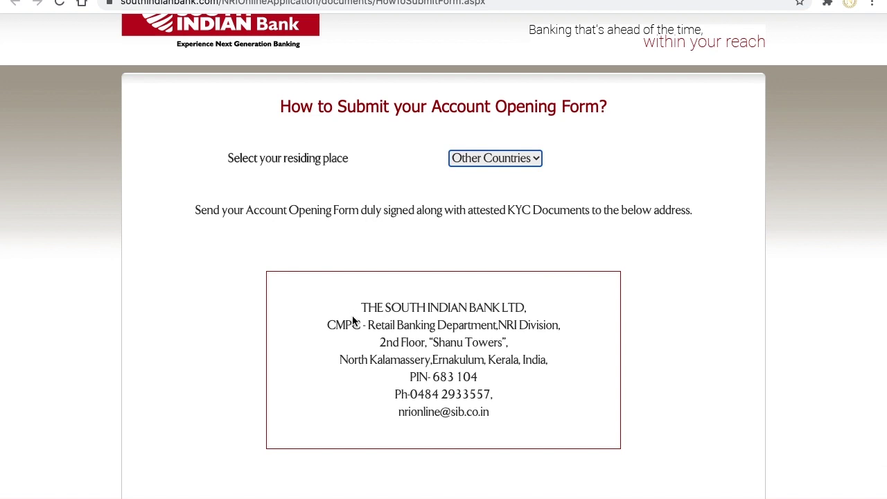